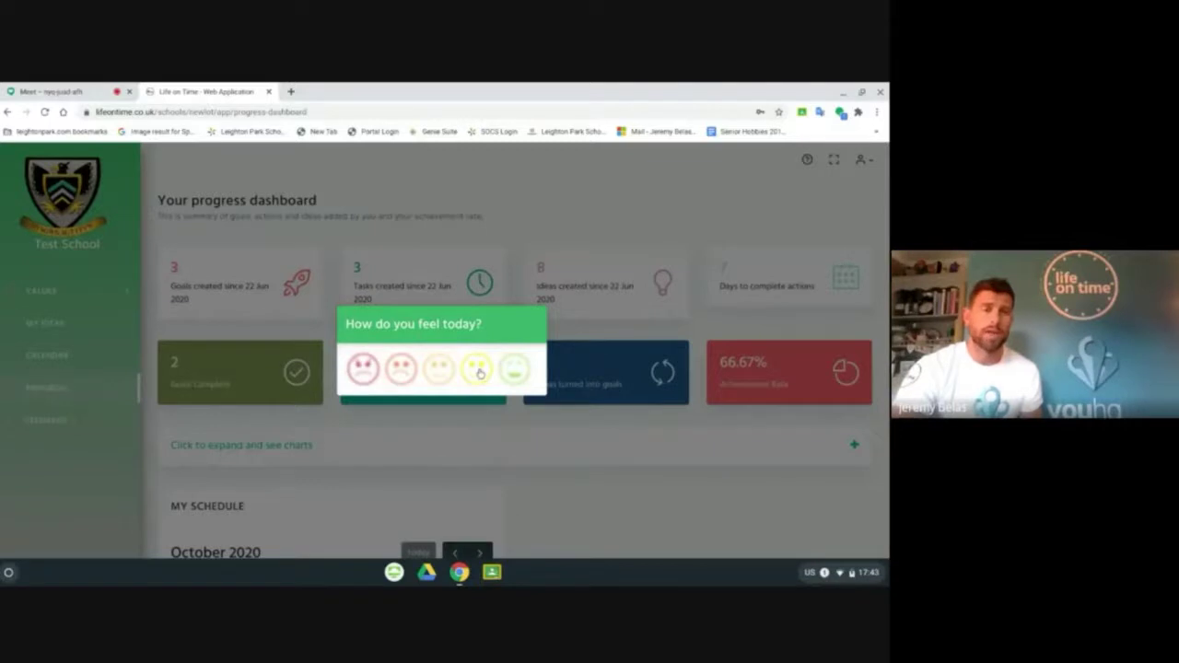
Answer today's mood check-in with the yellow smiling face and dismiss the introductory video
{"action": "left_click", "coordinate": [479, 372]}
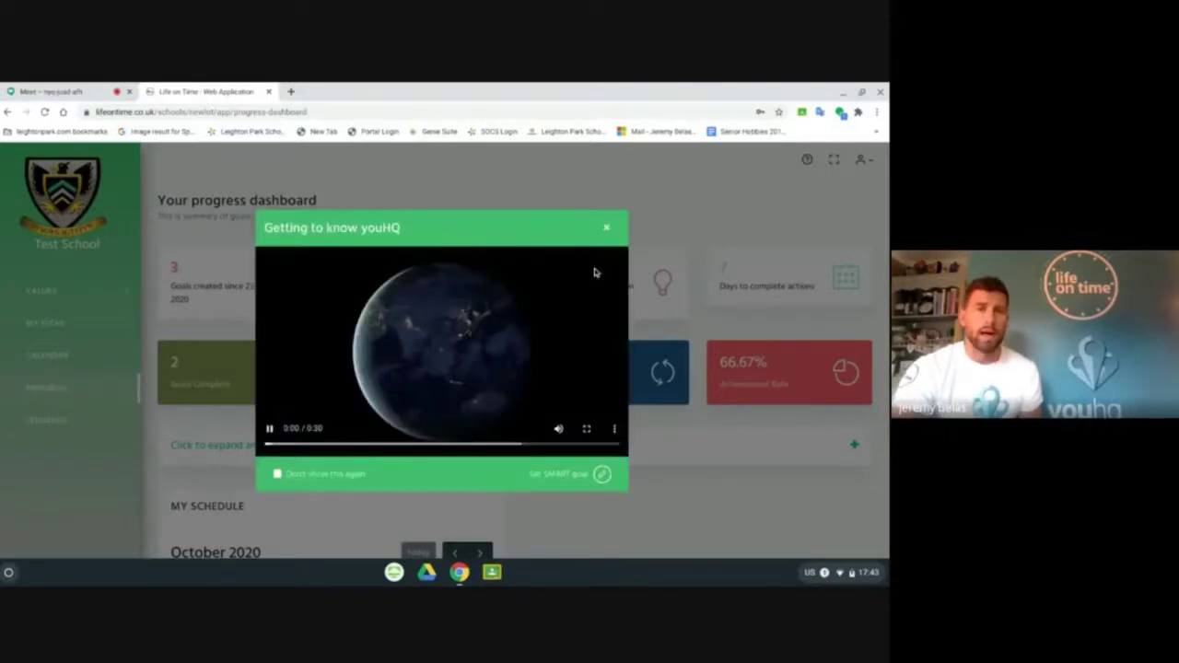
{"action": "left_click", "coordinate": [606, 228]}
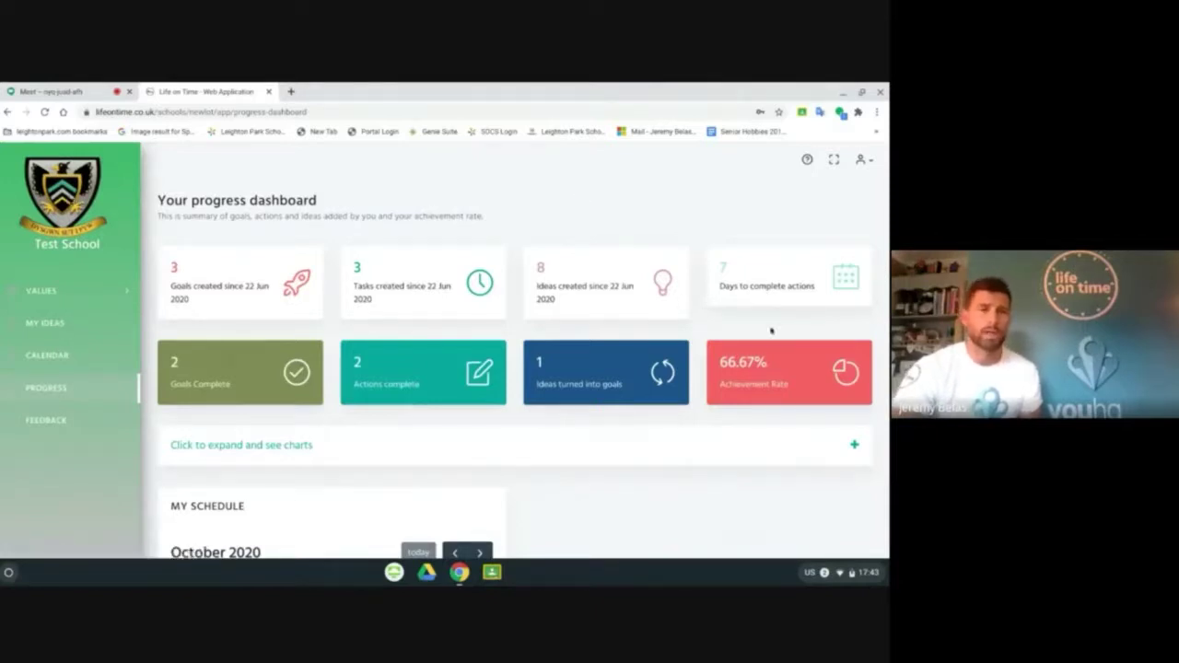
Start a new SMART goal under the Health & Wellbeing value, titled "Run 3 times per week until the end of the year"
{"action": "left_click", "coordinate": [68, 292]}
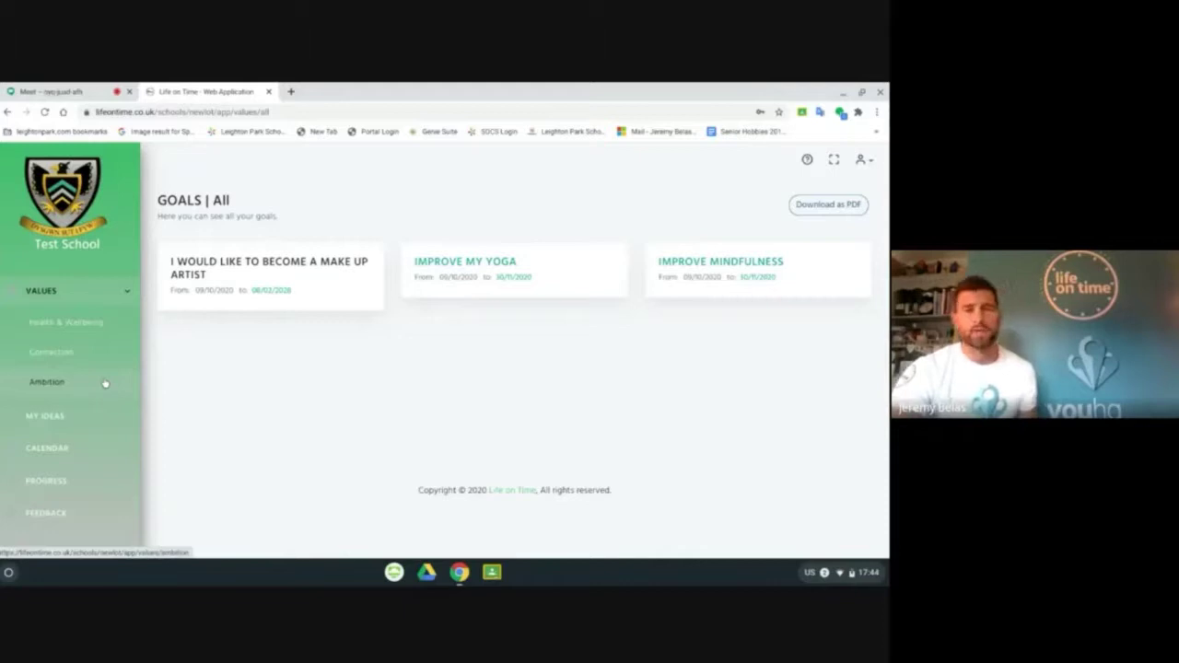
{"action": "left_click", "coordinate": [66, 322]}
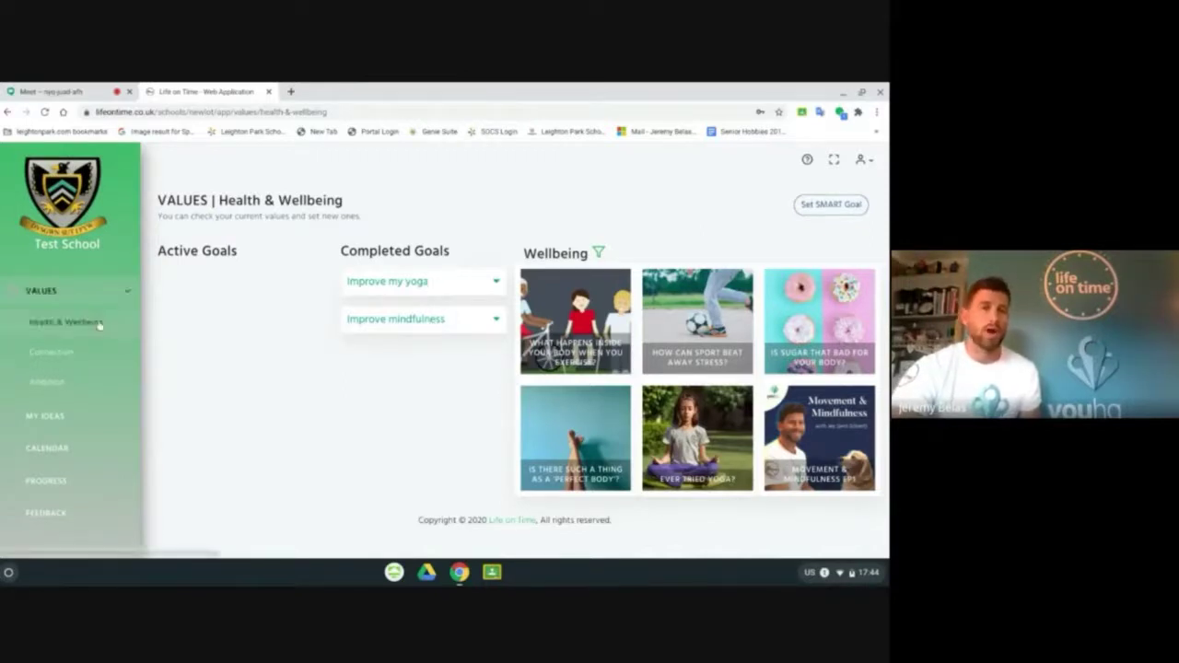
{"action": "left_click", "coordinate": [841, 206]}
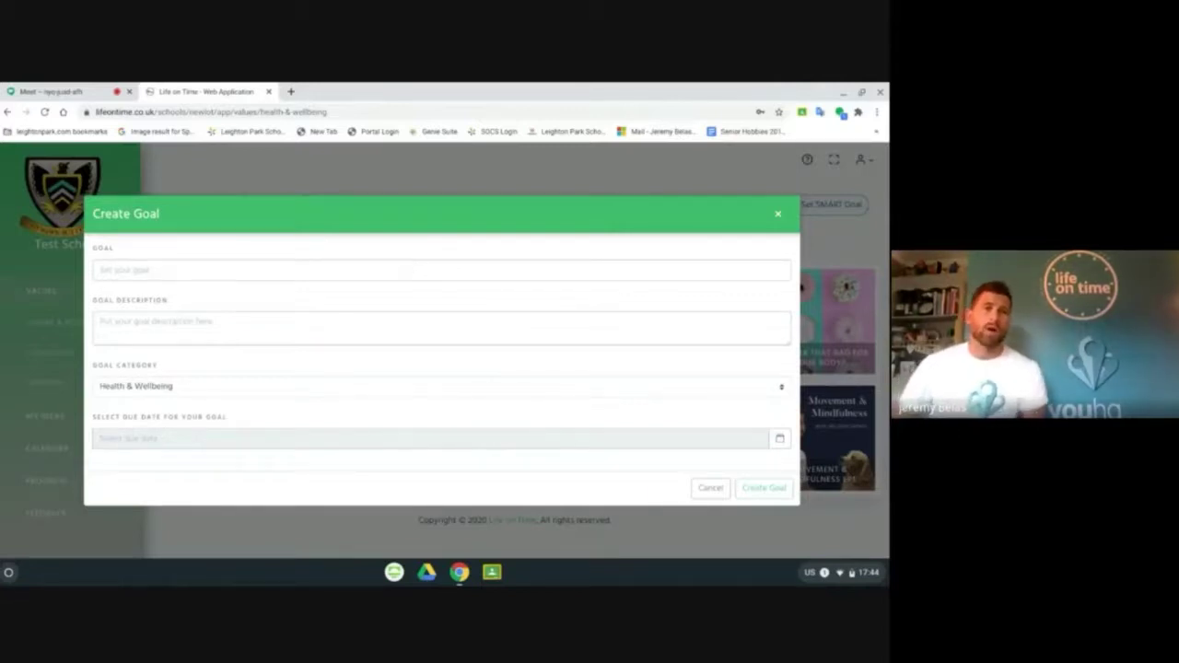
{"action": "left_click", "coordinate": [413, 267]}
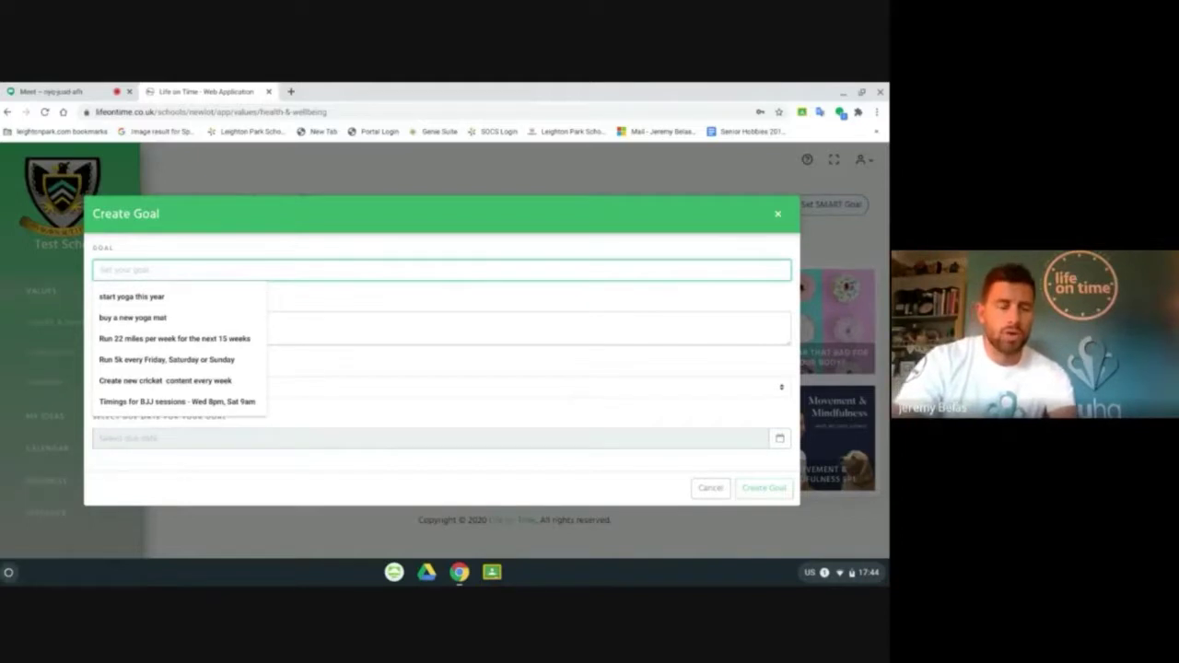
{"action": "type", "text": "run"}
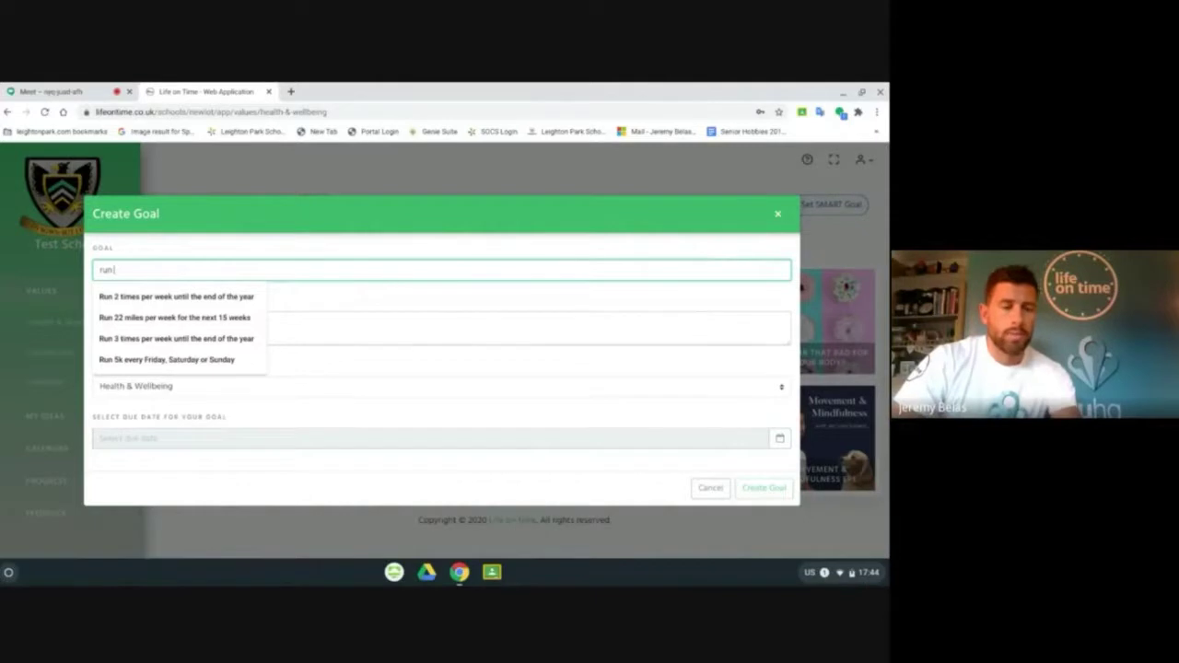
{"action": "type", "text": " 3"}
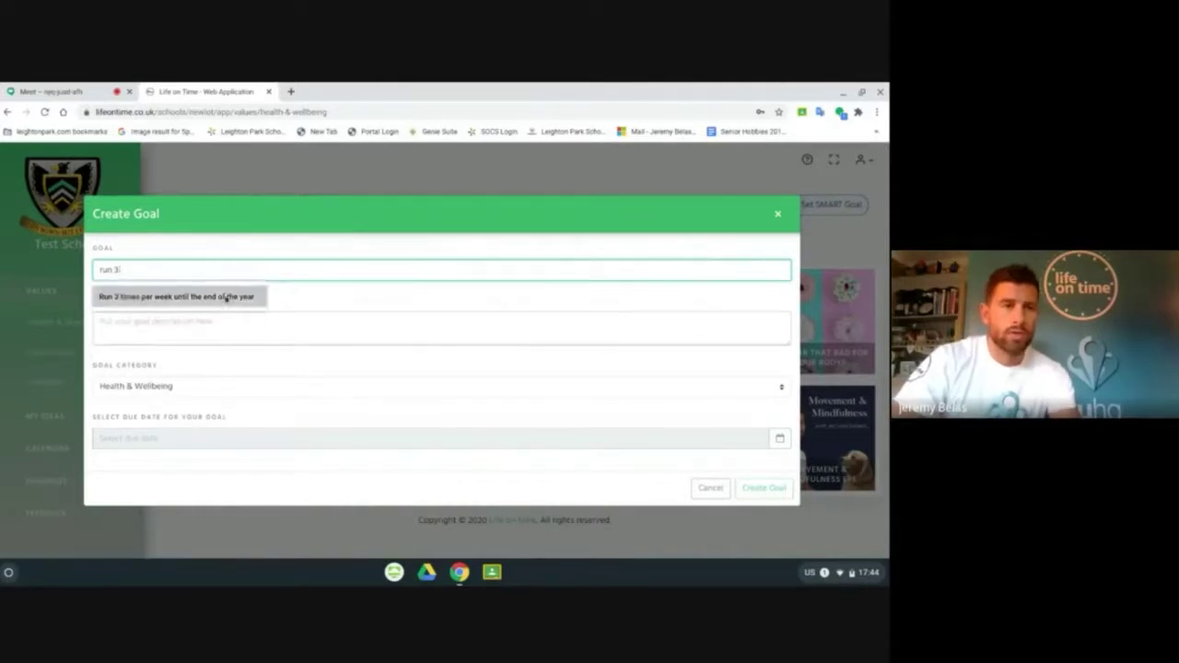
{"action": "left_click", "coordinate": [162, 296]}
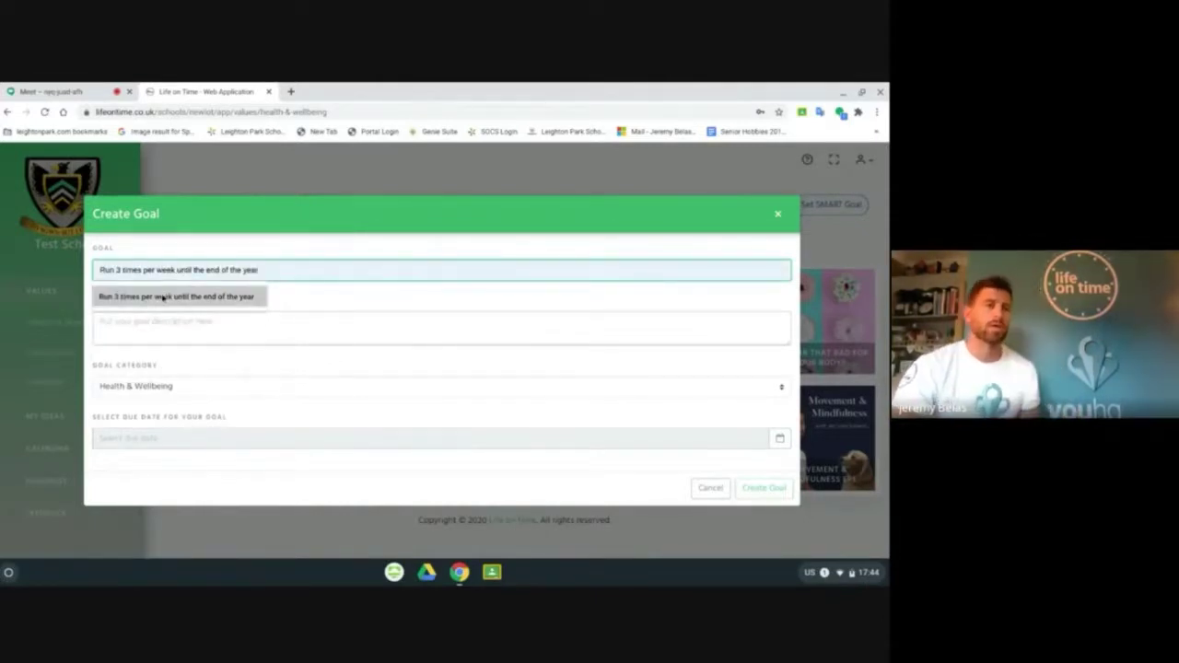
Enter the goal description "improve how regular my running is for my own cardiovascular and mental health"
{"action": "left_click", "coordinate": [172, 321]}
{"action": "type", "text": "im"}
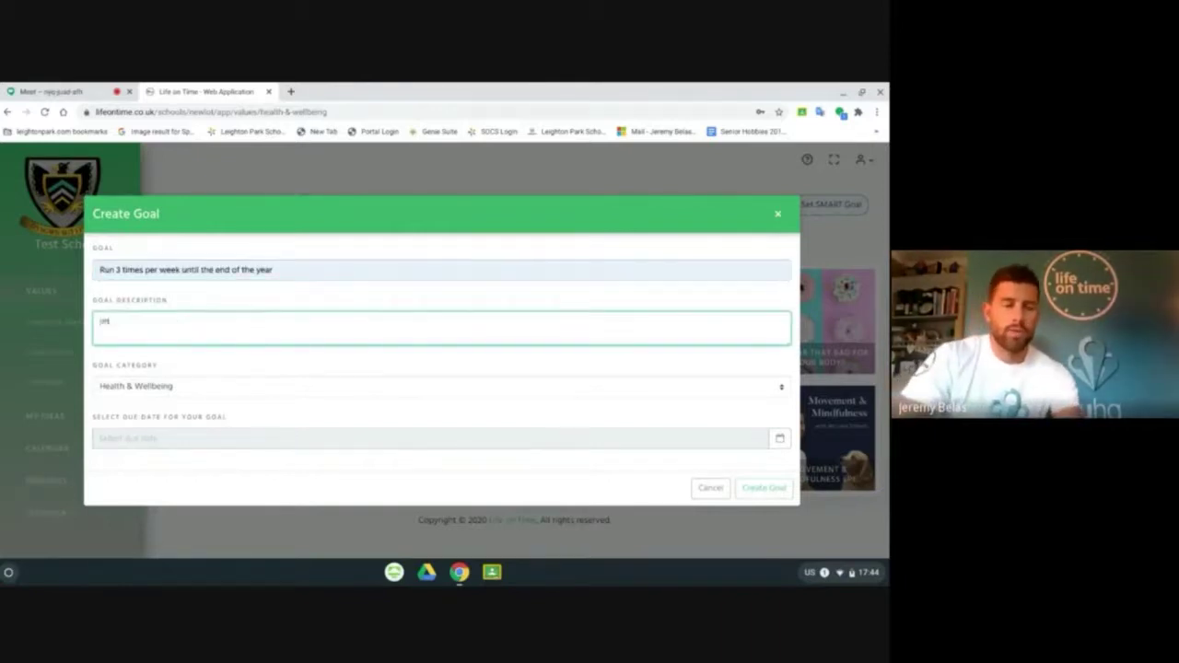
{"action": "type", "text": "prove ho"}
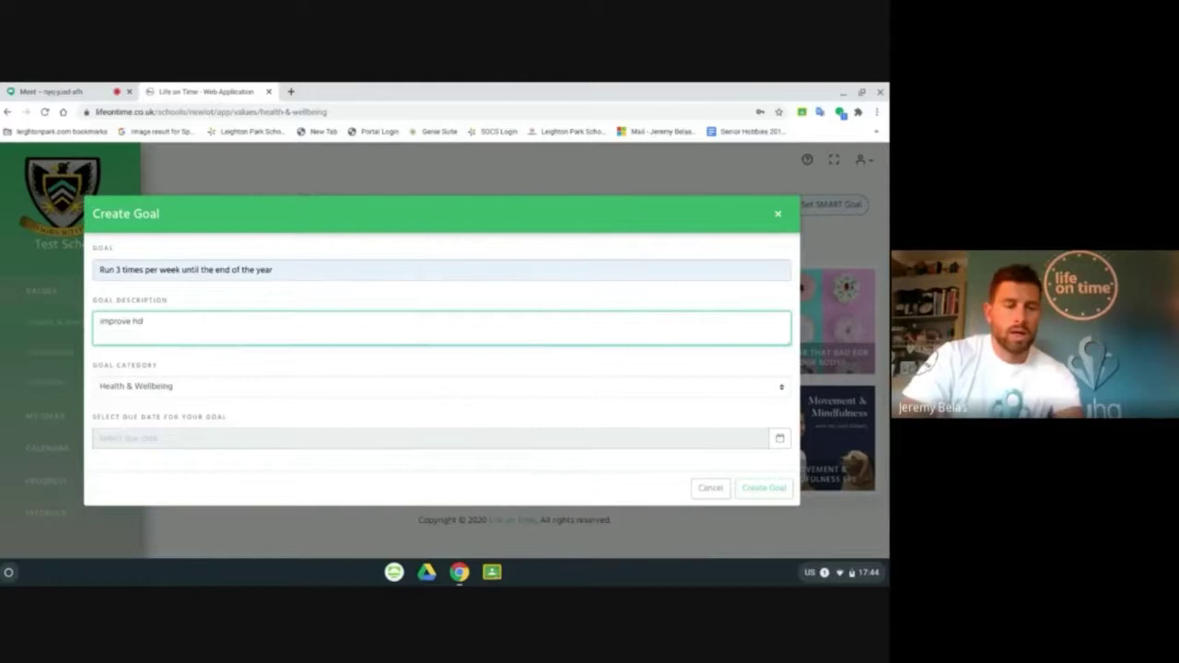
{"action": "type", "text": "w regular my ru"}
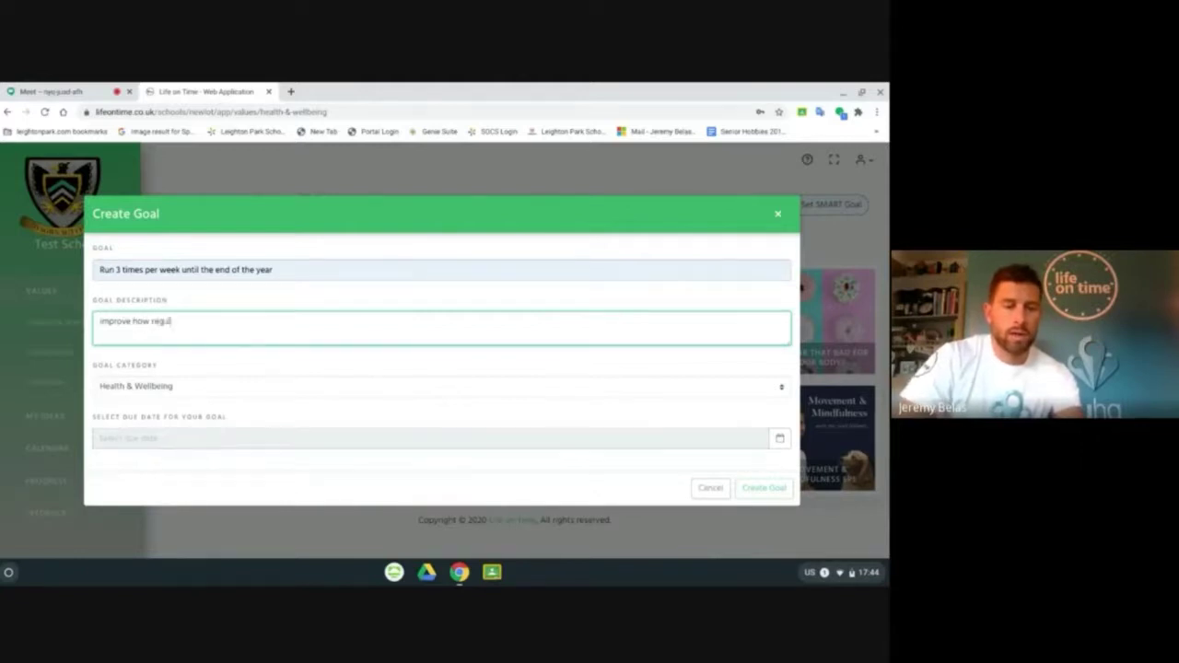
{"action": "type", "text": "nn"}
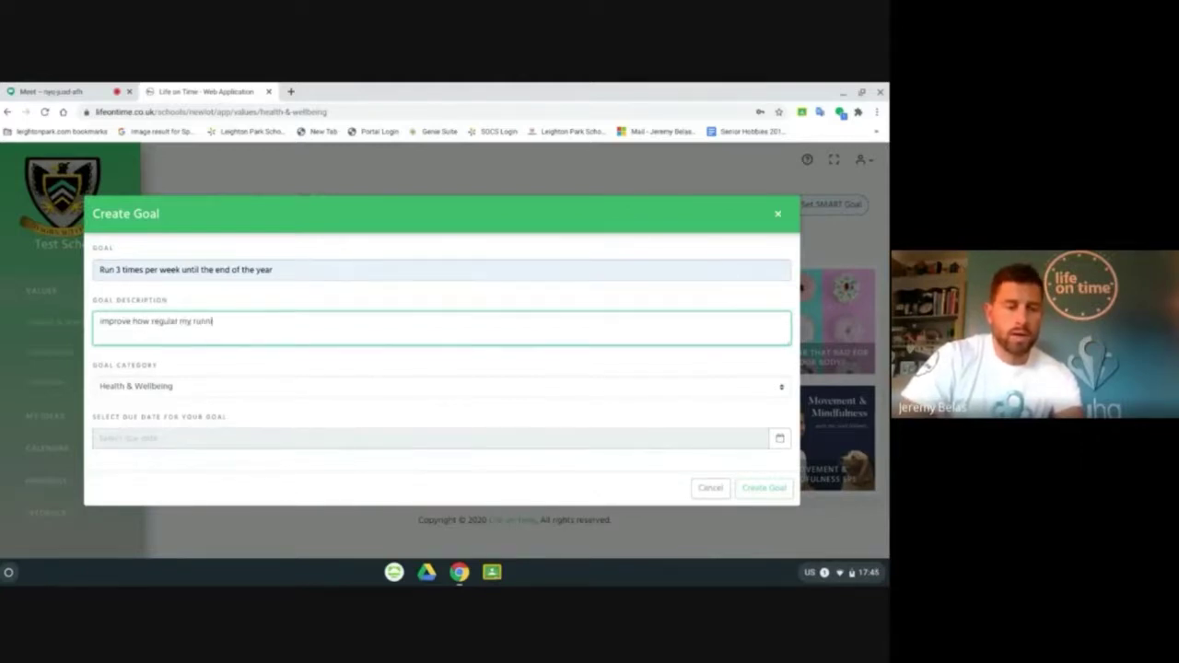
{"action": "type", "text": "ing is for my swn cardiovas"}
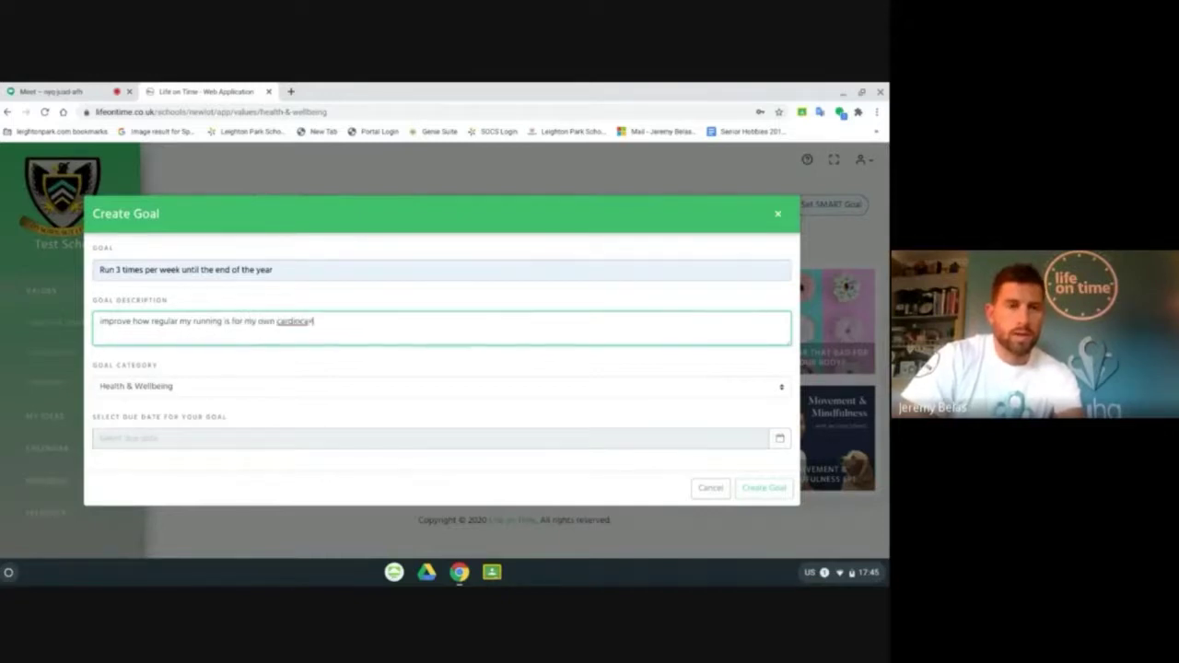
{"action": "type", "text": "cular"}
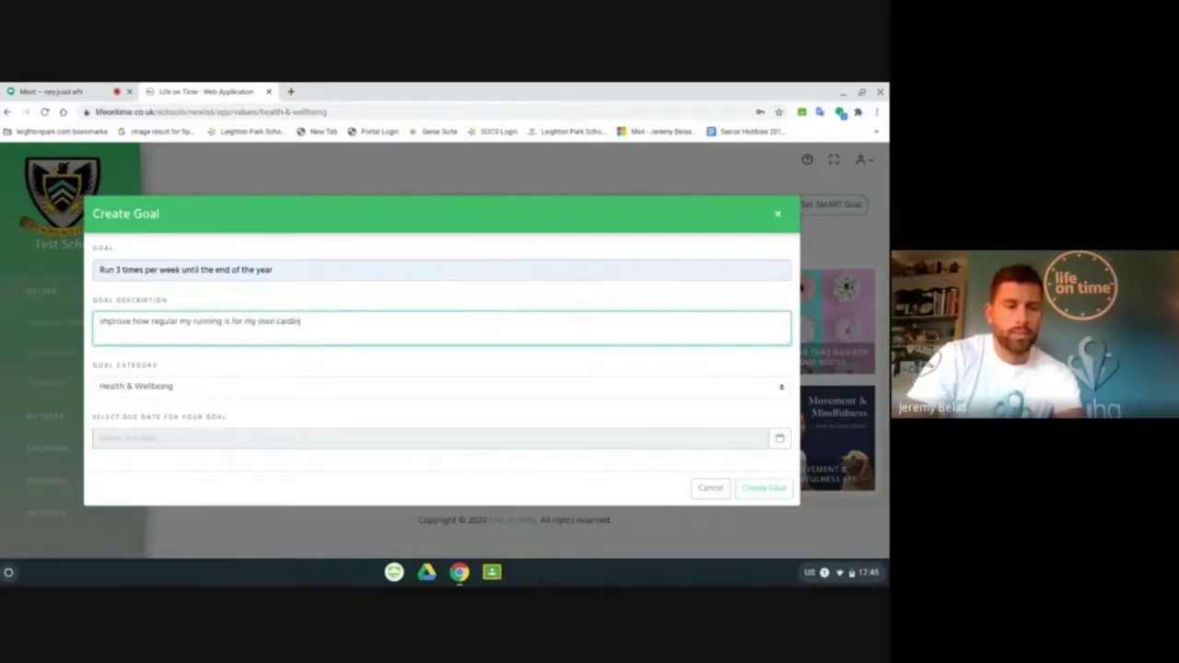
{"action": "type", "text": " and m"}
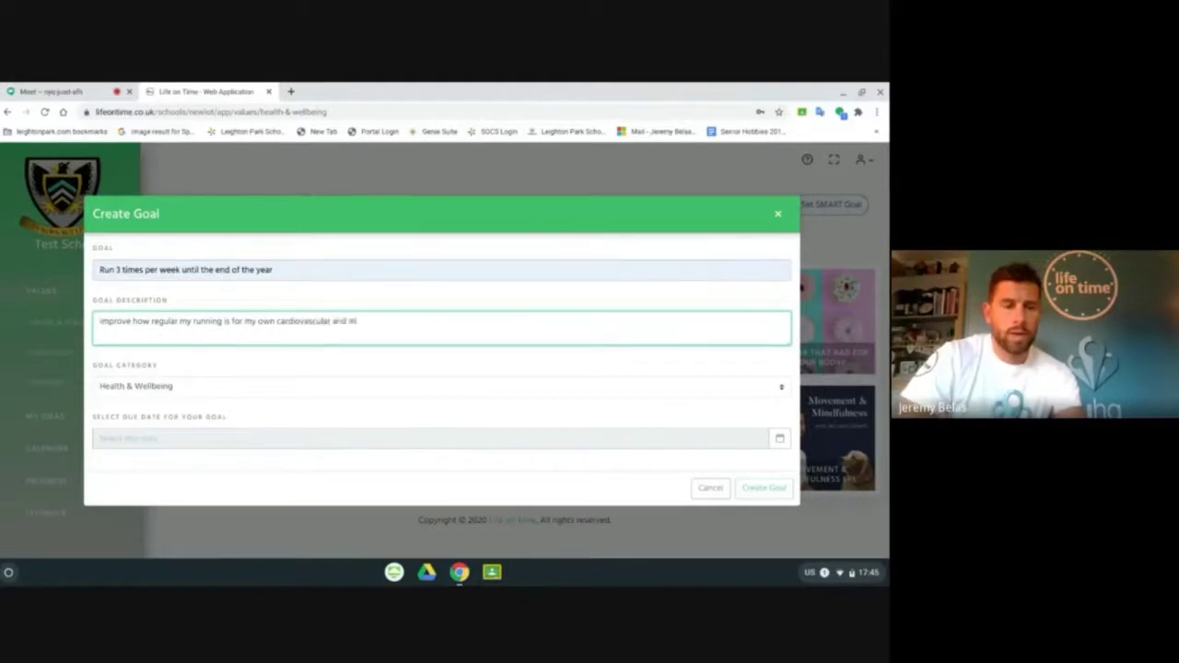
{"action": "type", "text": "ental health"}
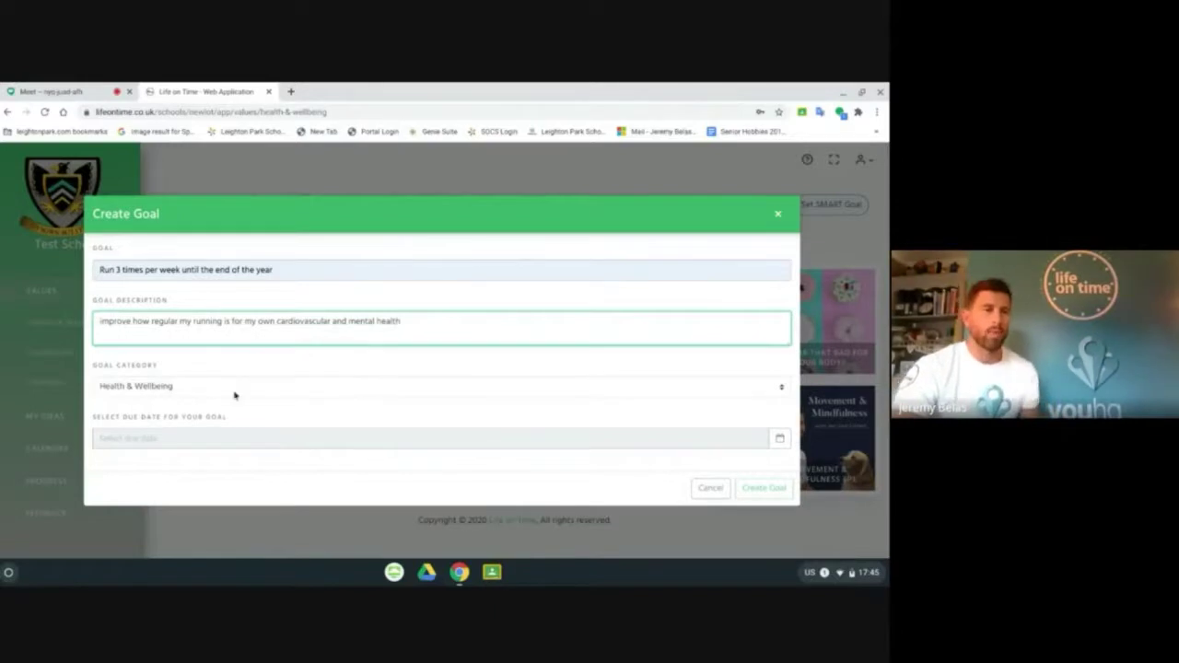
Keep the goal category as Health & Wellbeing, set the due date to December 31, 2020, and create the goal
{"action": "left_click", "coordinate": [763, 397]}
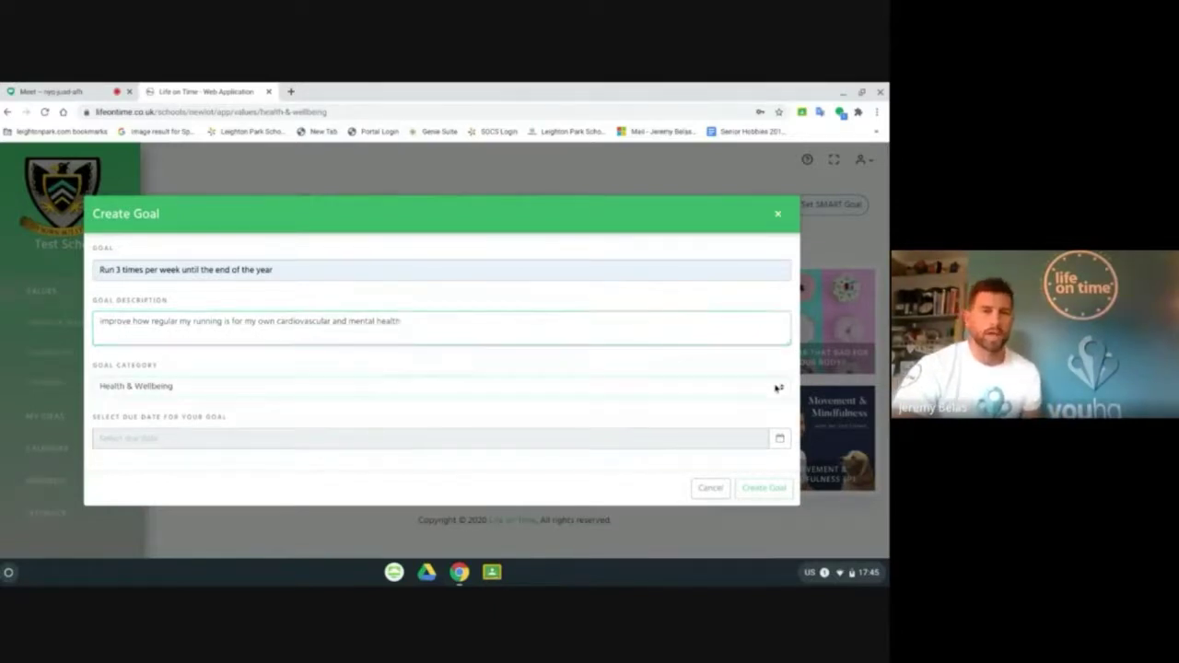
{"action": "left_click", "coordinate": [730, 426]}
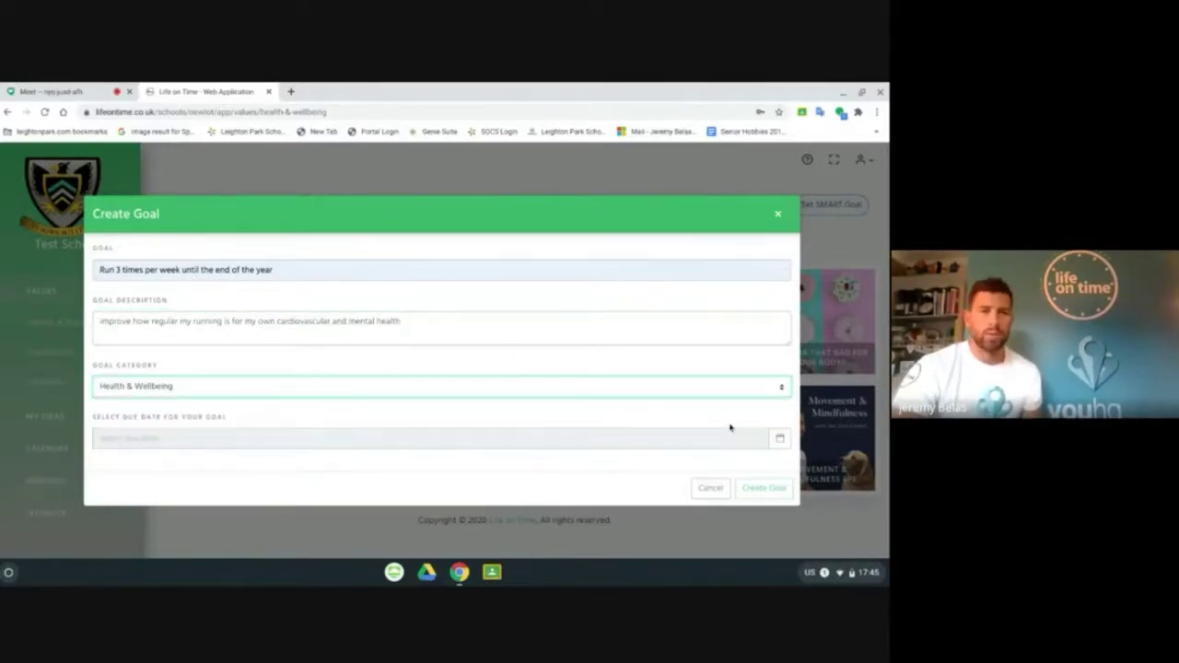
{"action": "left_click", "coordinate": [779, 439]}
{"action": "left_click", "coordinate": [262, 269]}
{"action": "left_click", "coordinate": [262, 269]}
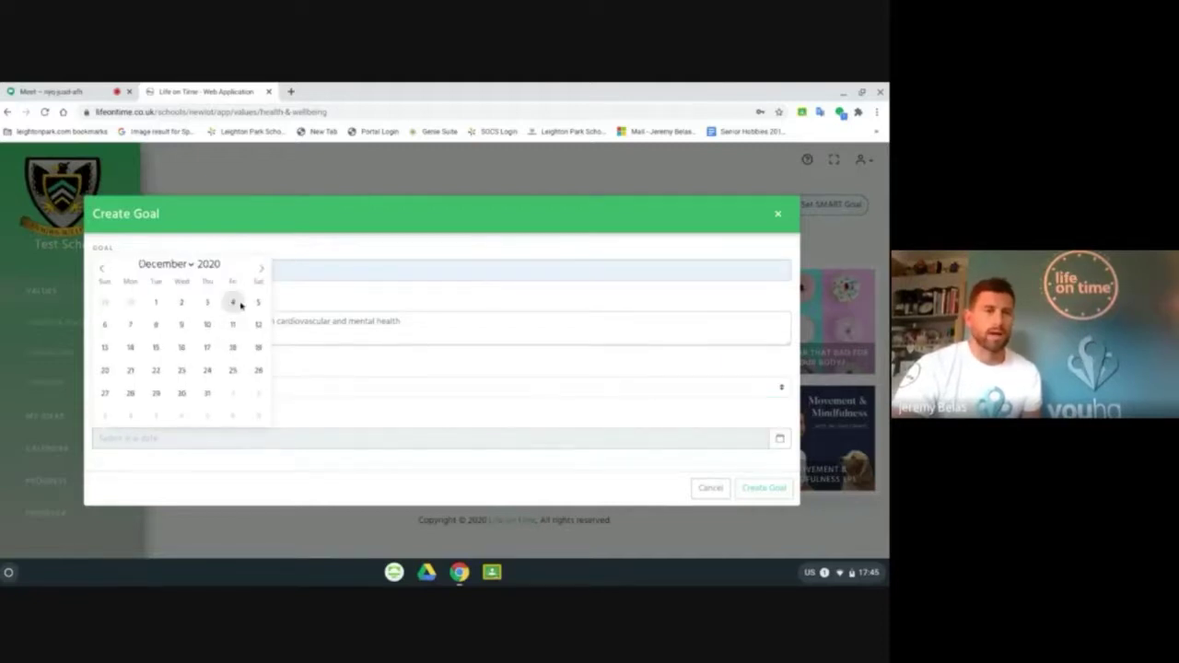
{"action": "left_click", "coordinate": [207, 392]}
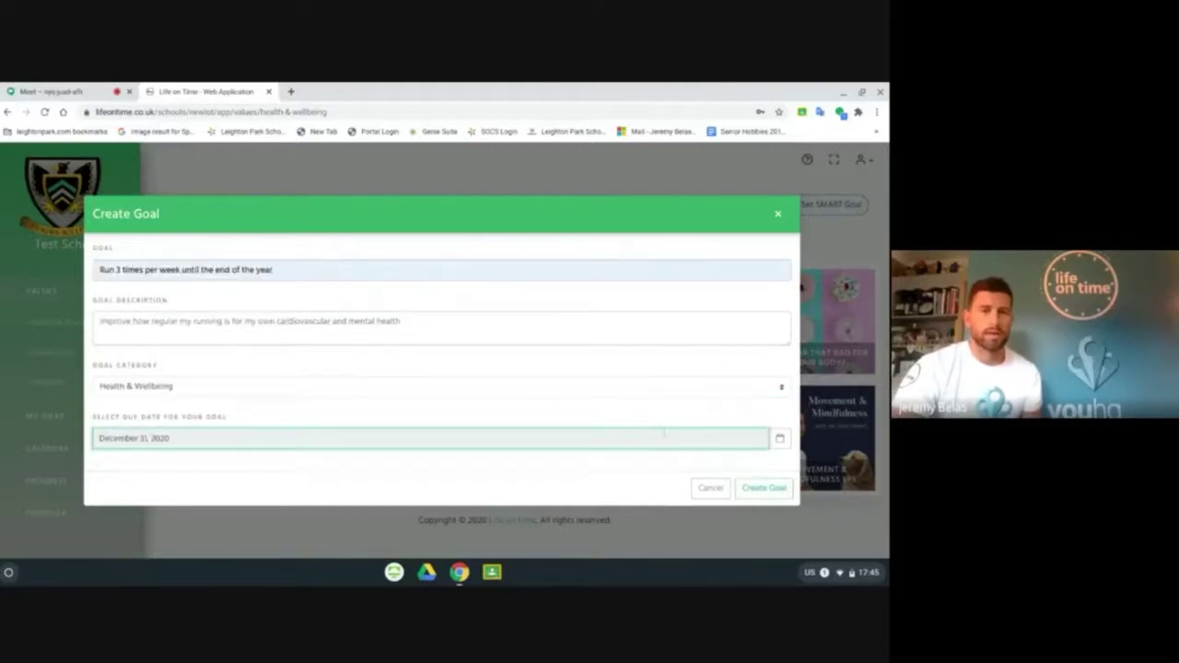
{"action": "left_click", "coordinate": [753, 490]}
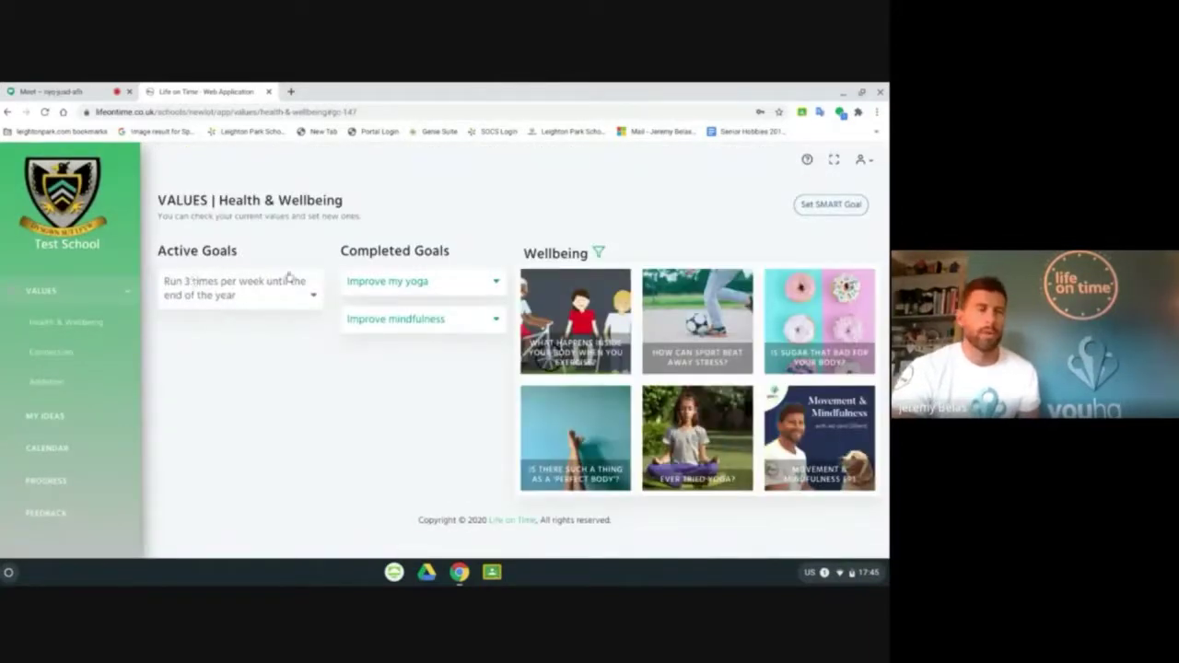
Add a non-recurring action "buy new running trainers" due October 10, 2020 to the running goal and view its actions list
{"action": "left_click", "coordinate": [310, 296]}
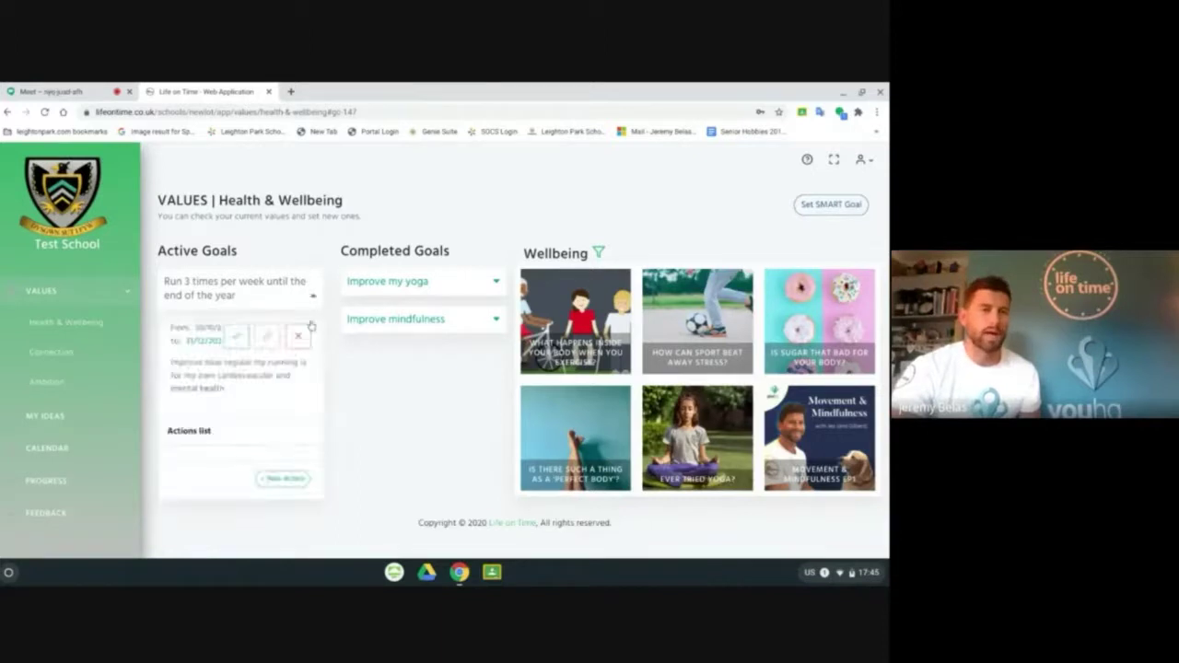
{"action": "left_click", "coordinate": [283, 479]}
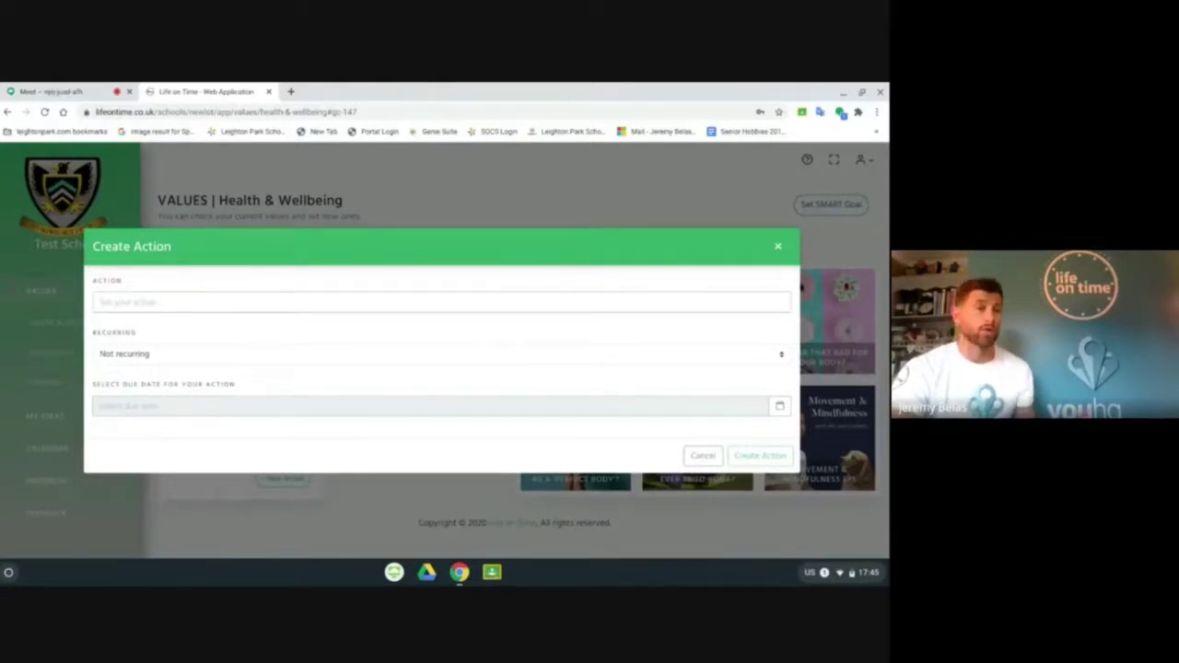
{"action": "left_click", "coordinate": [199, 299]}
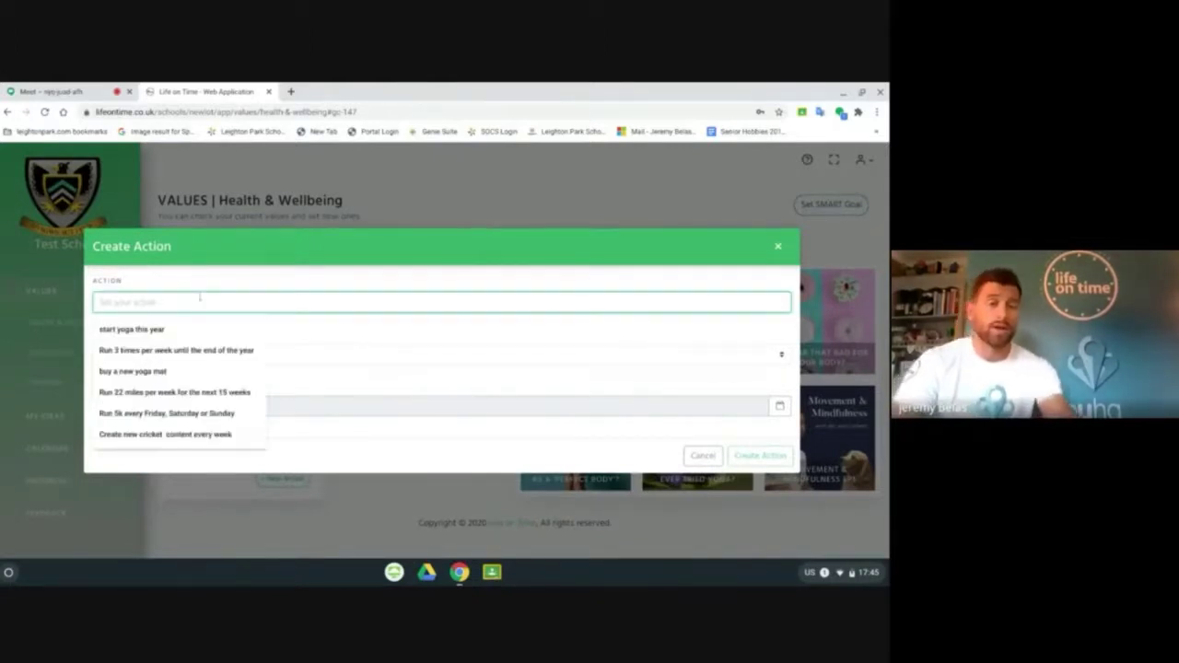
{"action": "type", "text": "buy new running trainers"}
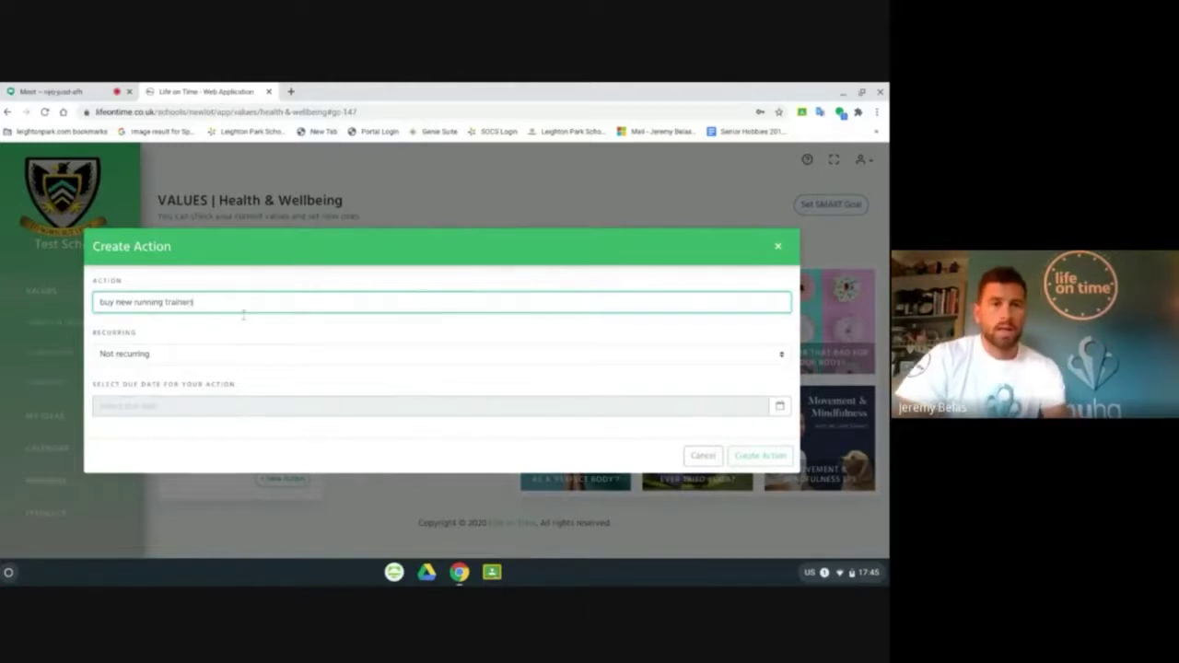
{"action": "left_click", "coordinate": [779, 405]}
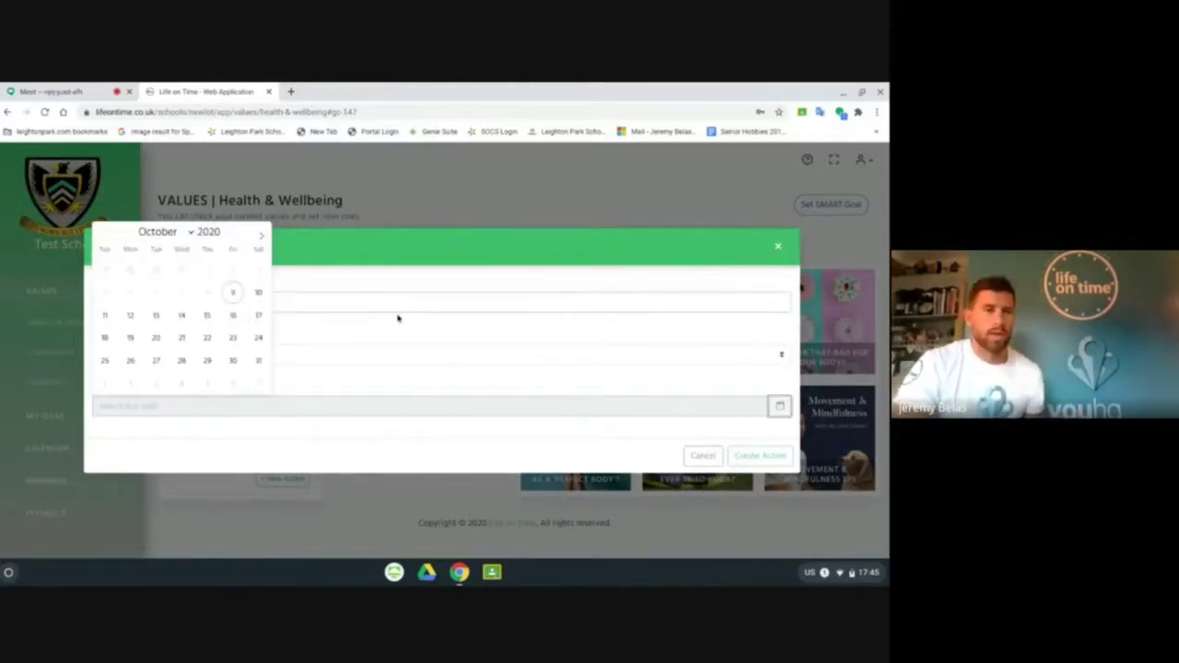
{"action": "left_click", "coordinate": [260, 294]}
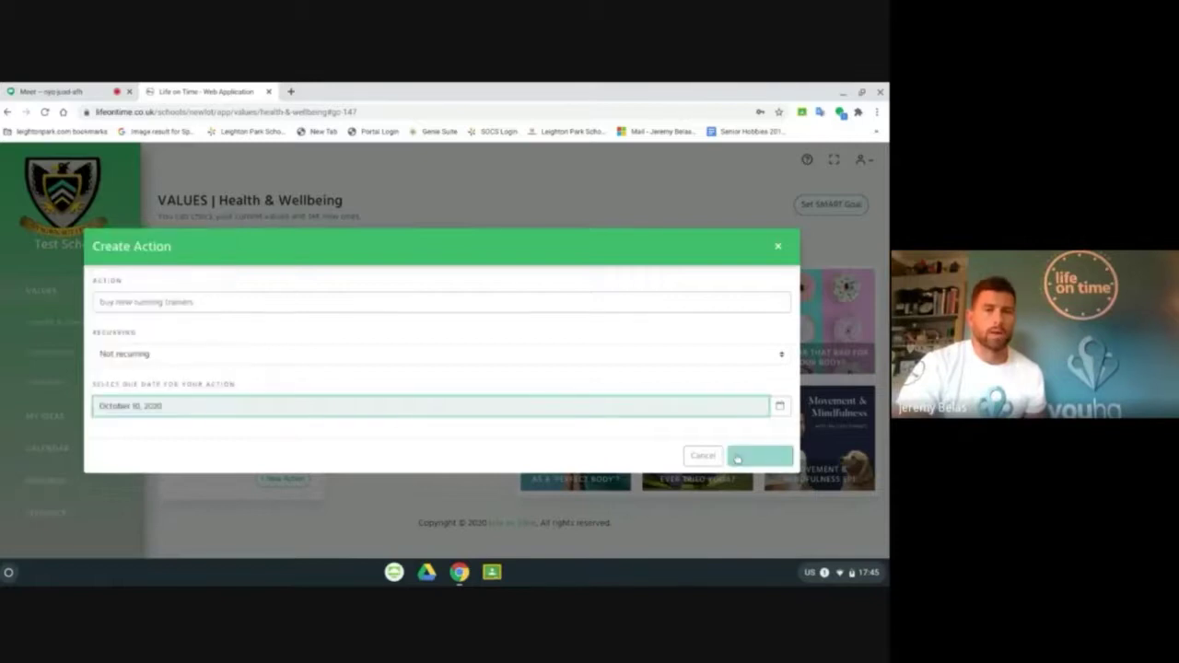
{"action": "left_click", "coordinate": [760, 455]}
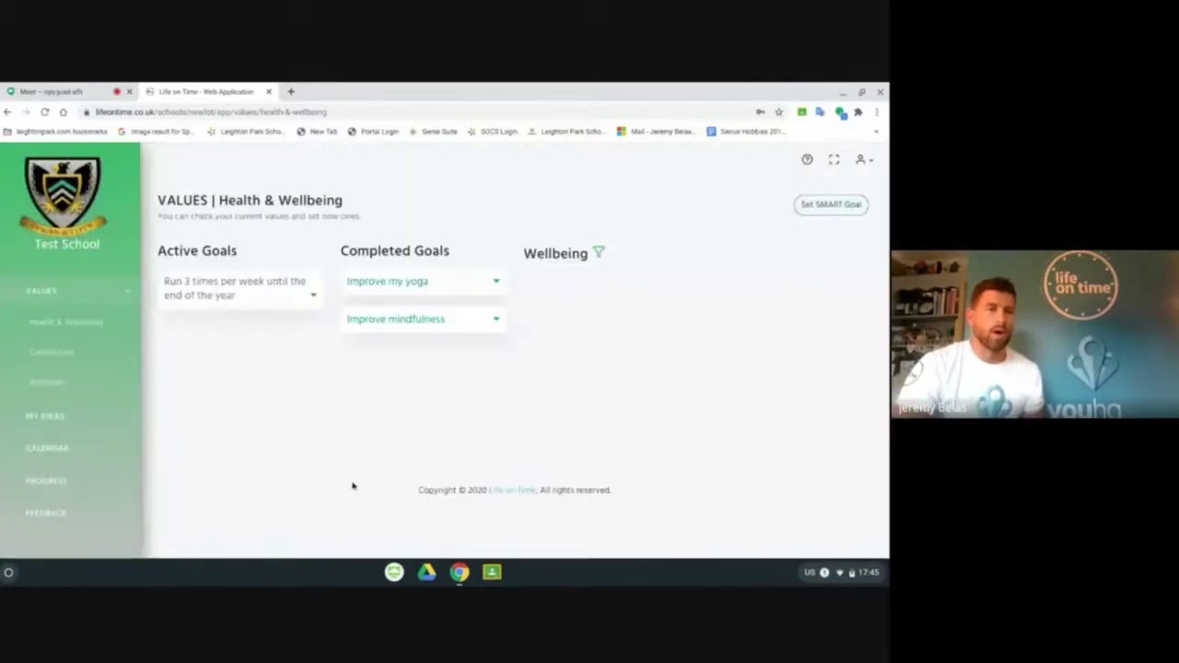
{"action": "left_click", "coordinate": [312, 309]}
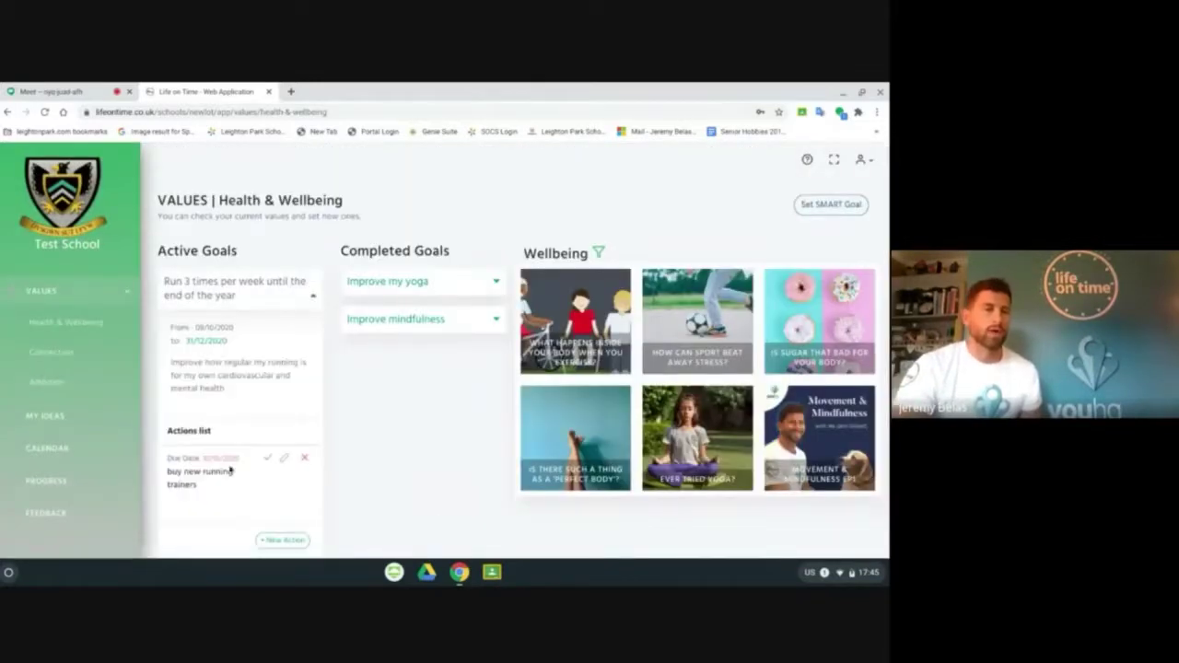
Review the progress dashboard and browse its schedule month by month to January 2021, returning to December 2020
{"action": "left_click", "coordinate": [46, 479]}
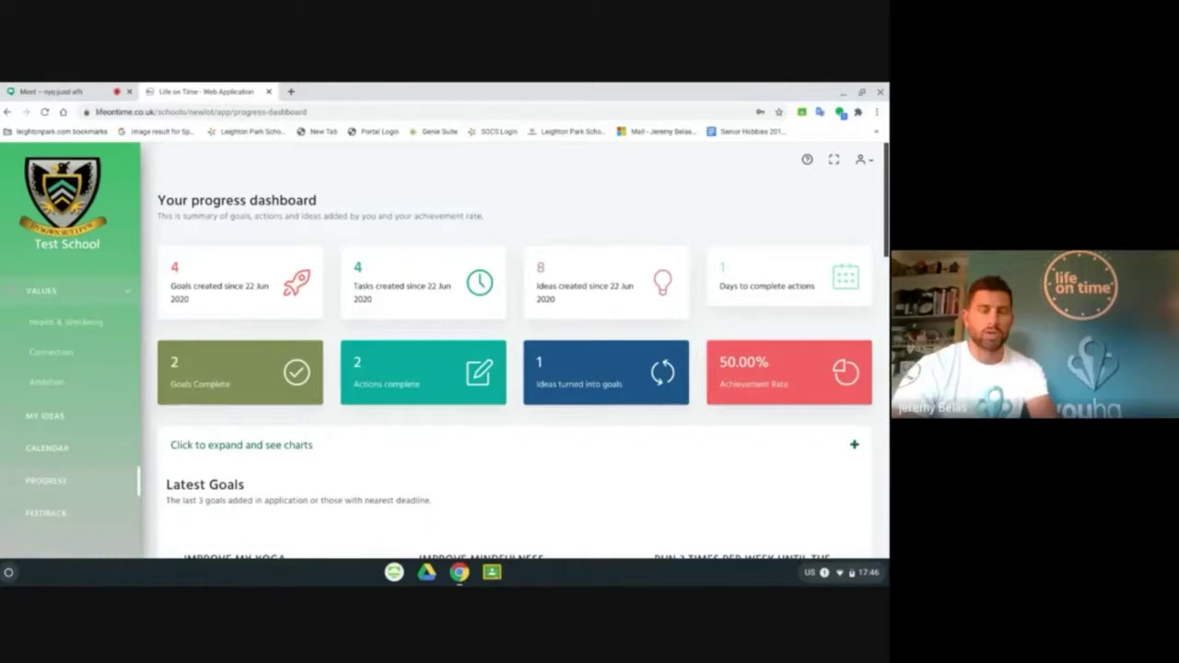
{"action": "left_click_drag", "start_coordinate": [884, 230], "coordinate": [655, 455]}
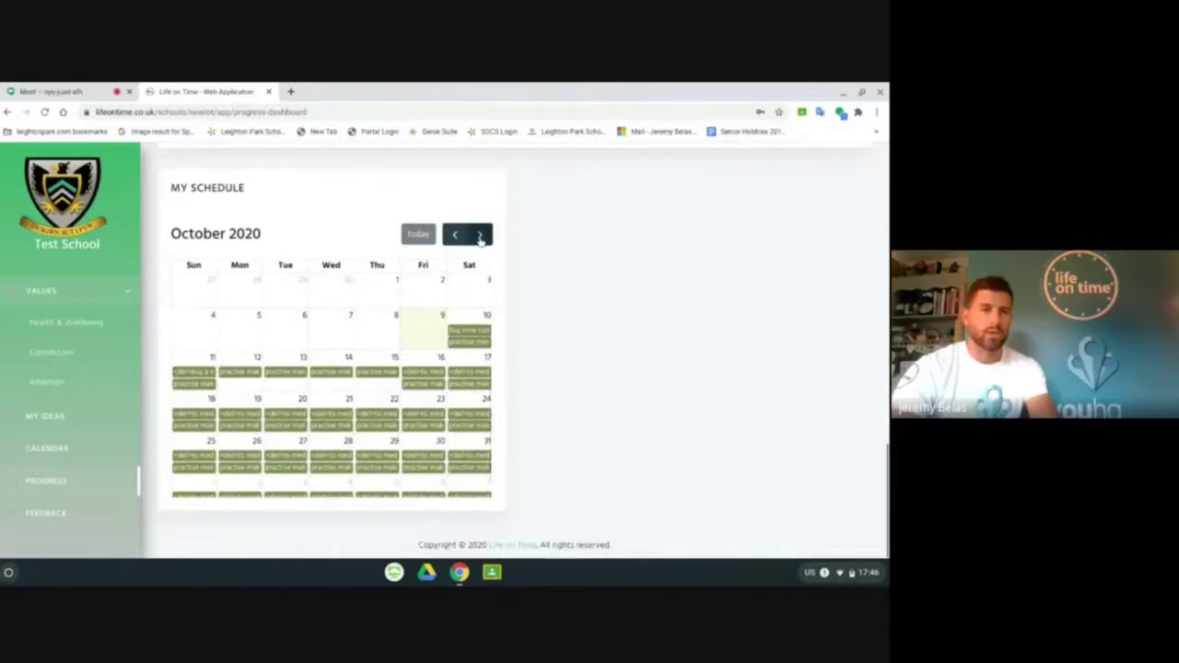
{"action": "left_click", "coordinate": [480, 236]}
{"action": "left_click", "coordinate": [480, 236]}
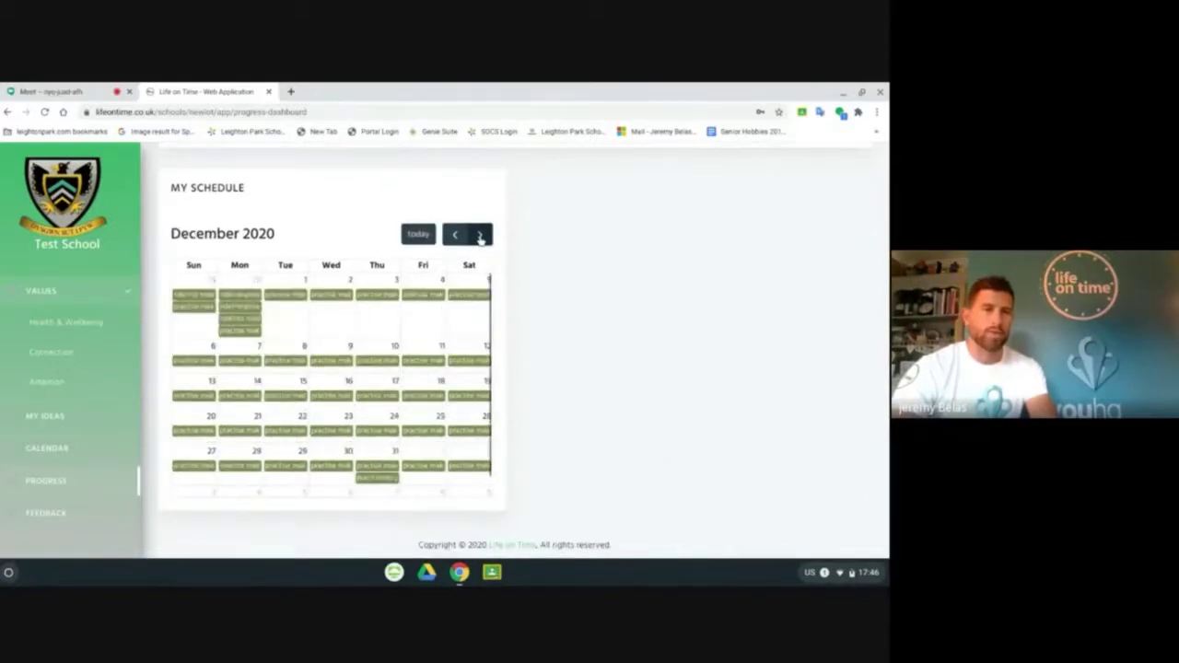
{"action": "left_click", "coordinate": [480, 235]}
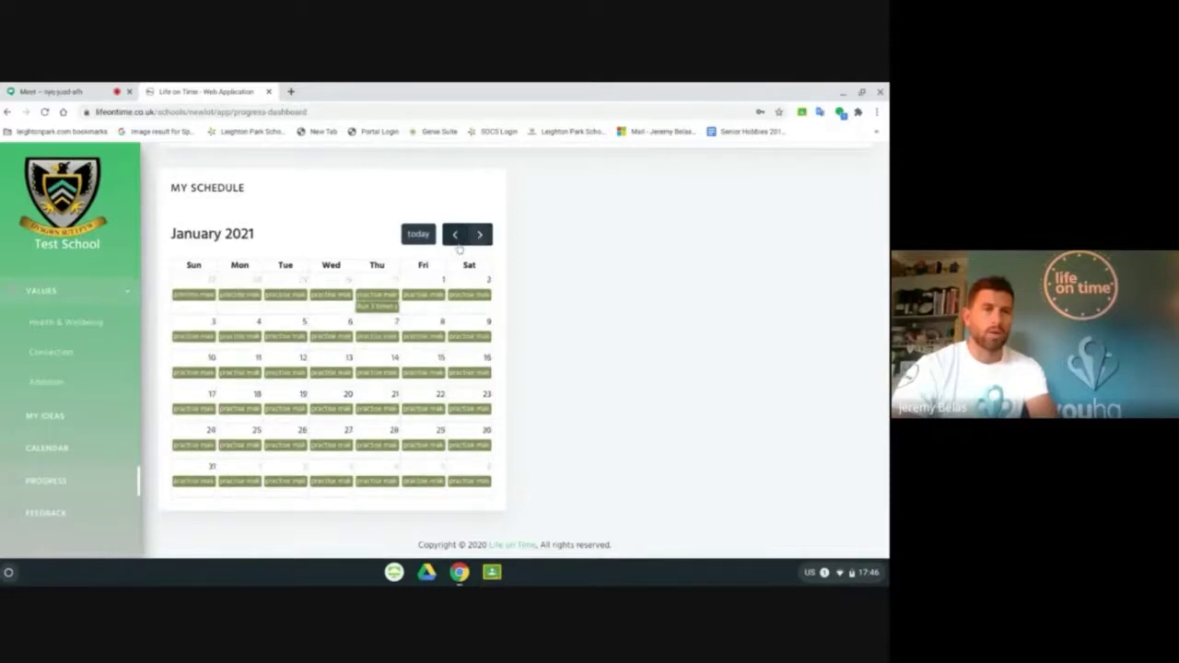
{"action": "left_click", "coordinate": [454, 237]}
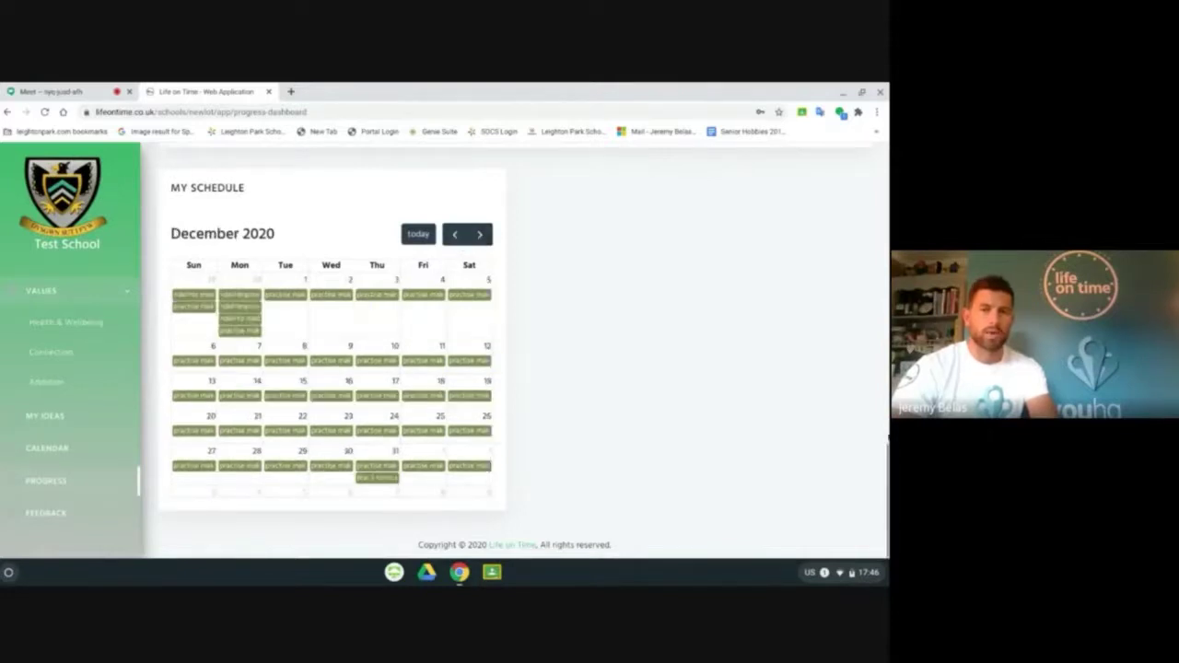
Create a new idea titled "get fitter but I don't how???" in My Ideas, leaving its notes empty
{"action": "scroll", "coordinate": [77, 371], "scroll_direction": "up", "scroll_amount": 10}
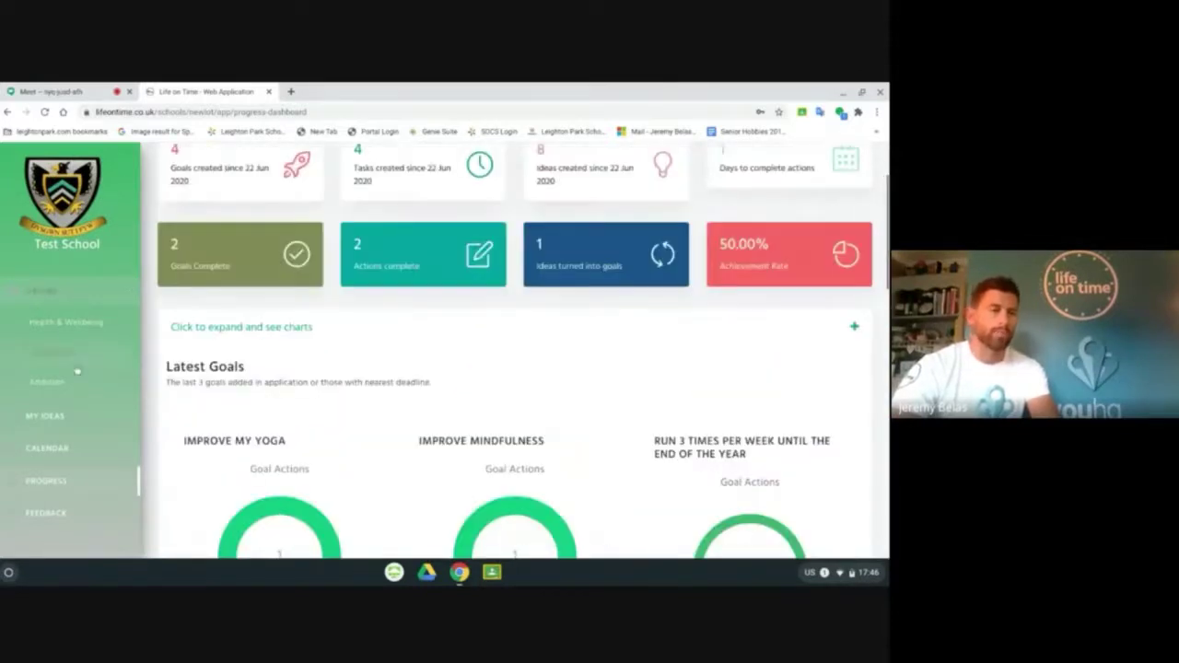
{"action": "left_click", "coordinate": [67, 416]}
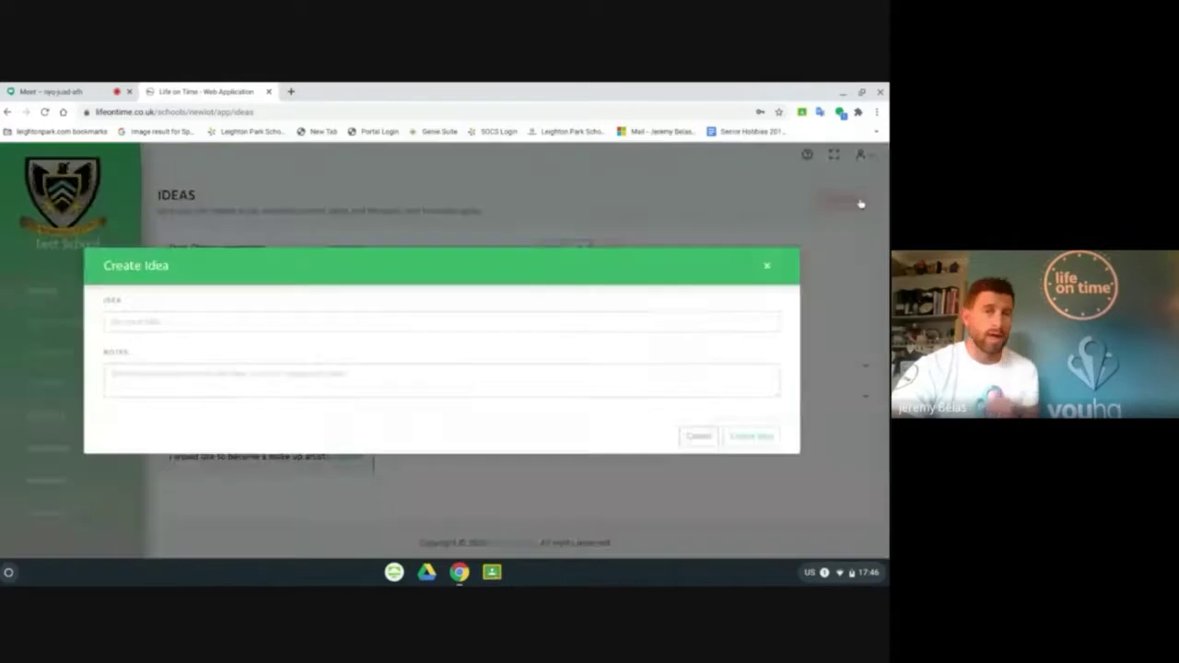
{"action": "left_click", "coordinate": [839, 199]}
{"action": "left_click", "coordinate": [654, 320]}
{"action": "type", "text": "get fitter"}
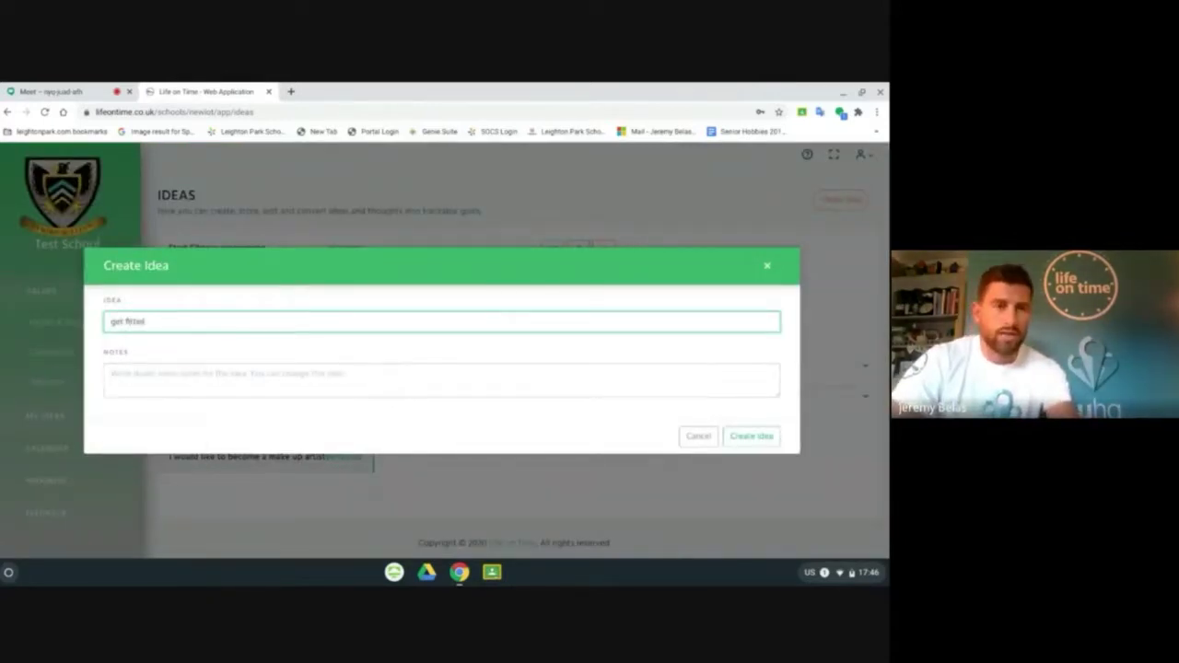
{"action": "type", "text": " but I don't "}
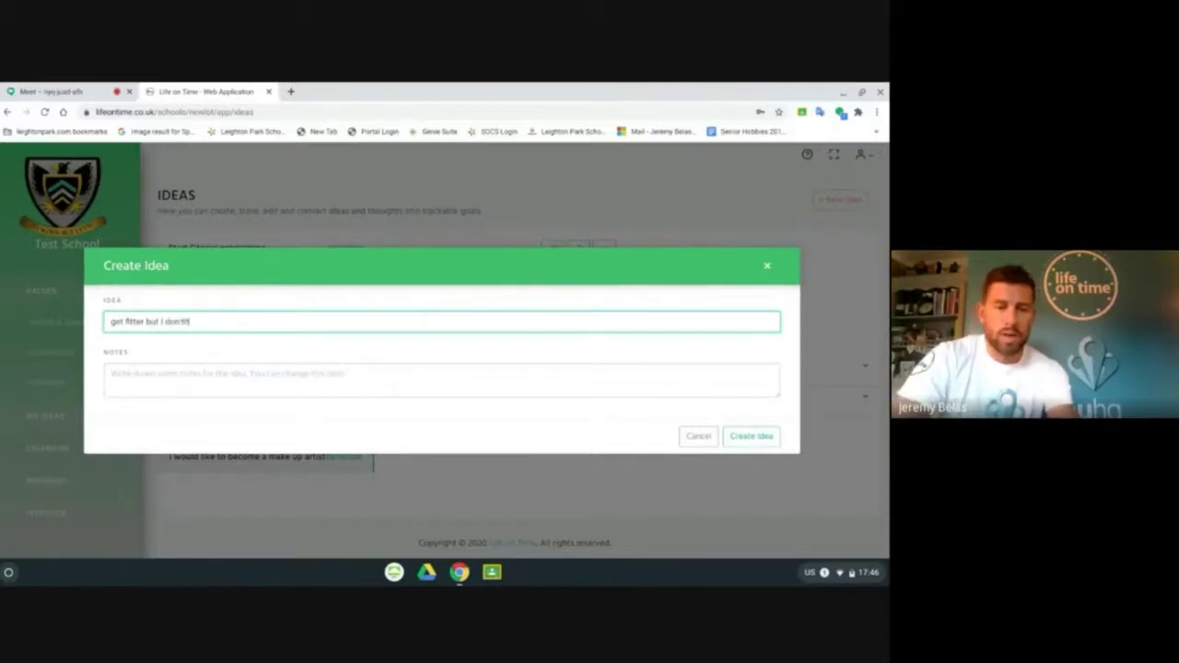
{"action": "type", "text": "h"}
{"action": "key", "text": "BackSpace"}
{"action": "type", "text": "how???"}
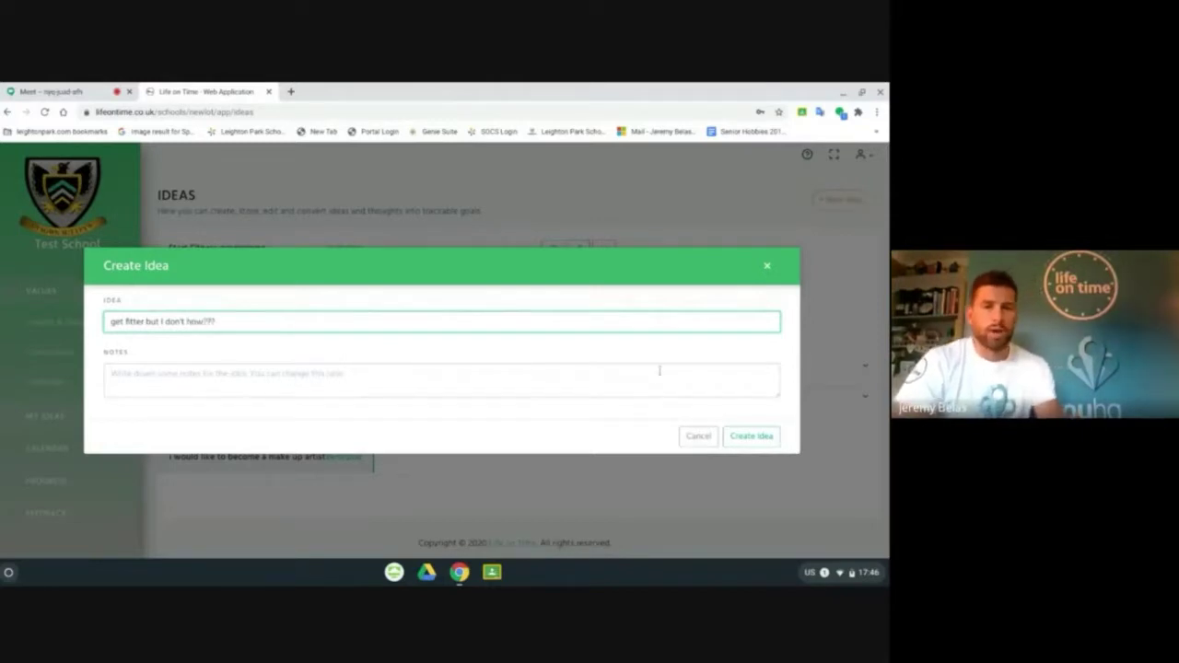
{"action": "left_click", "coordinate": [746, 436]}
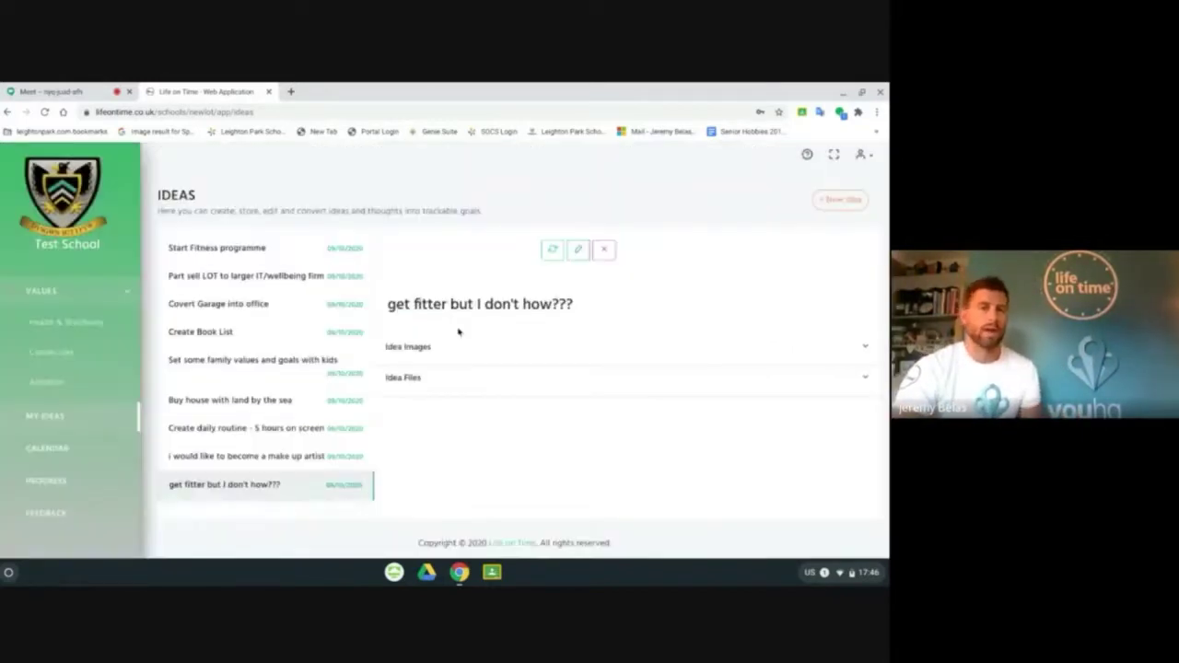